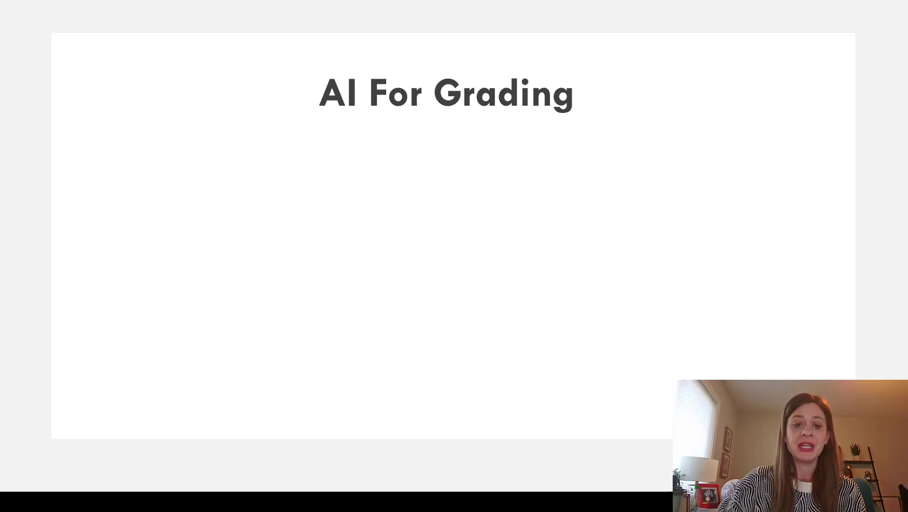
# Reveal the Generate a Rubric and AI feedback templates points on the AI For Grading slide
pyautogui.click(334, 198)
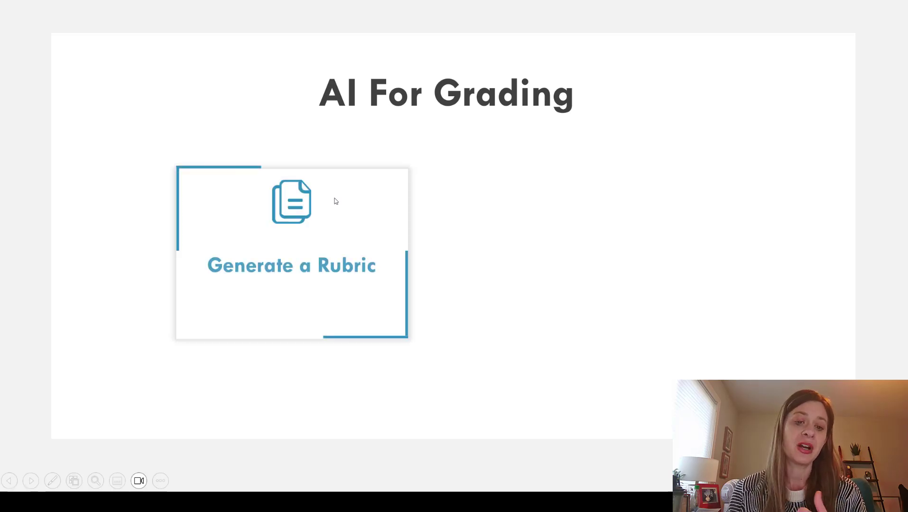
pyautogui.click(336, 201)
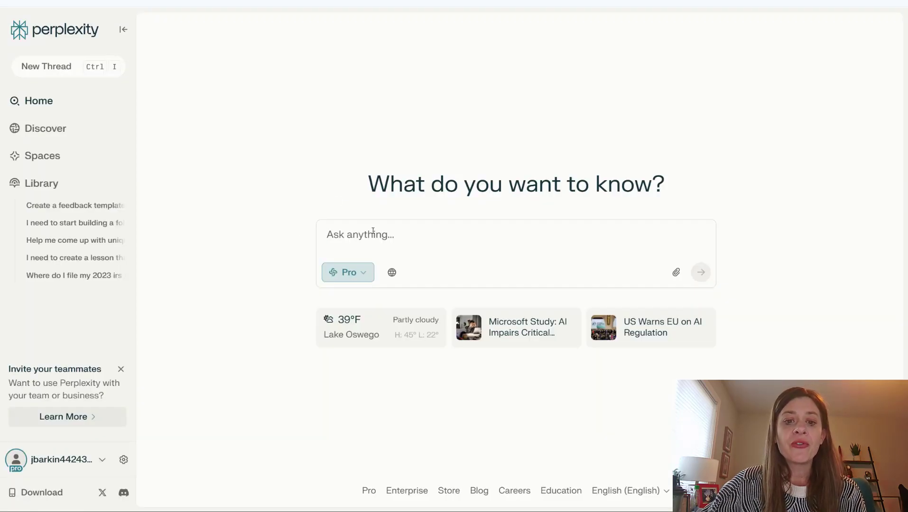
pyautogui.click(371, 230)
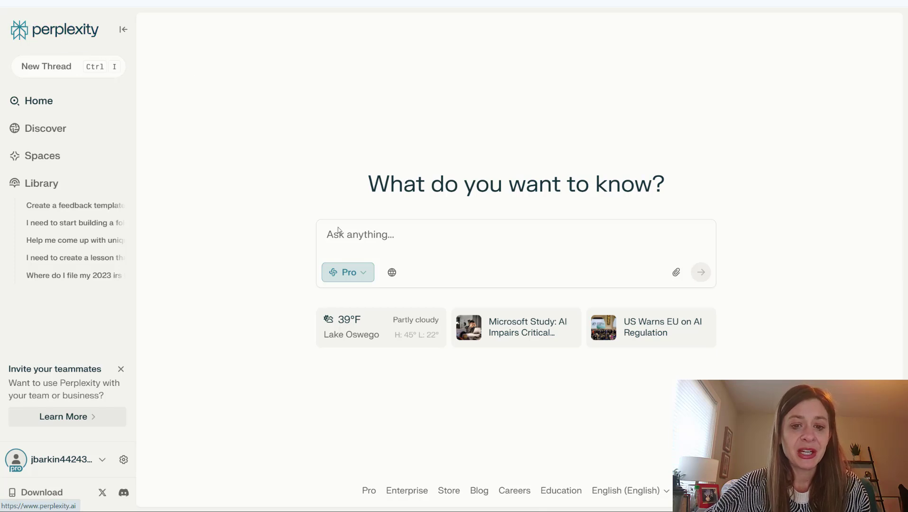
pyautogui.click(342, 239)
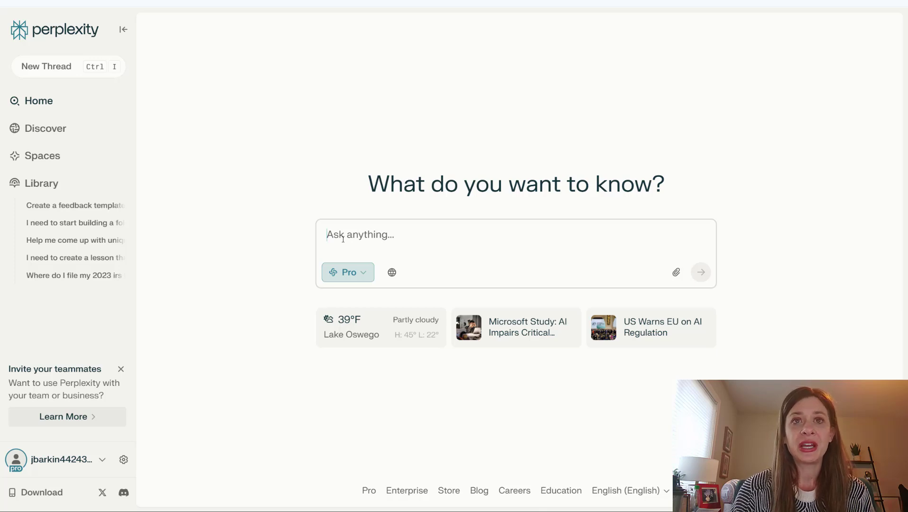
# Submit the prepared prompt requesting a feedback template for graphing f(x) = 2x² - 4x + 5
pyautogui.write('Create a feedback template for grading solutions to graphing the quadratic function f(x) = 2x² - 4x + 5. Include sections for common errors and positive reinforcement')
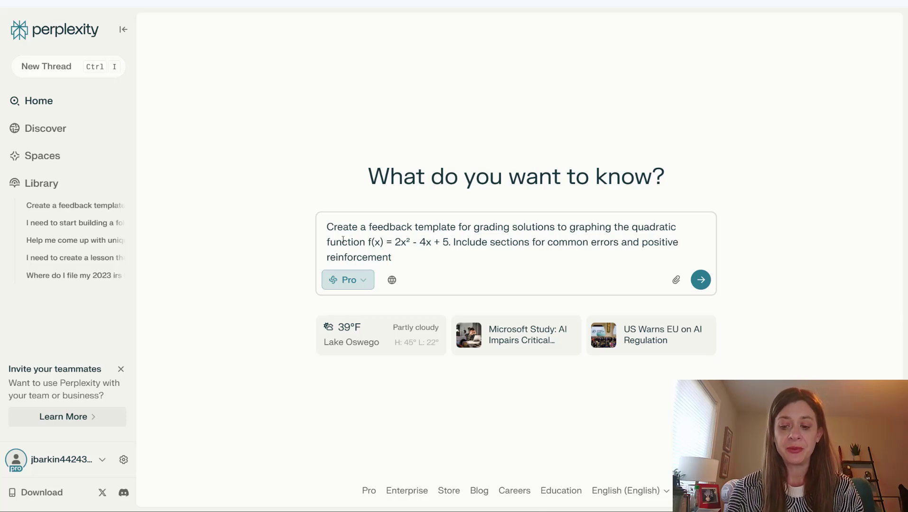
pyautogui.press('Return')
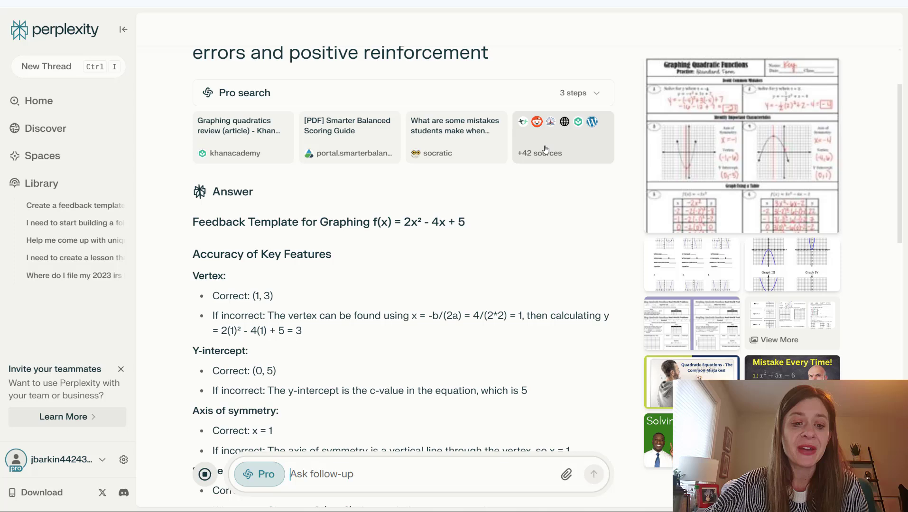
pyautogui.scroll(-1, 554, 179)
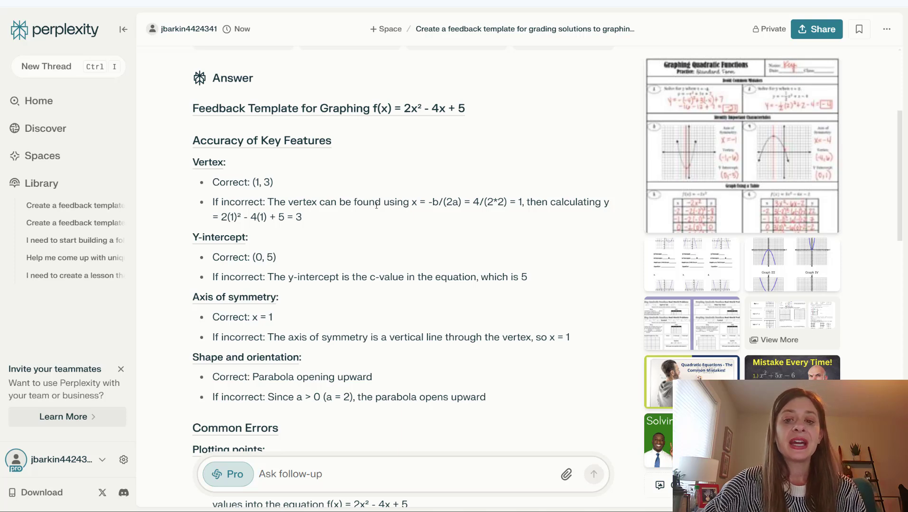
pyautogui.scroll(3, 396, 173)
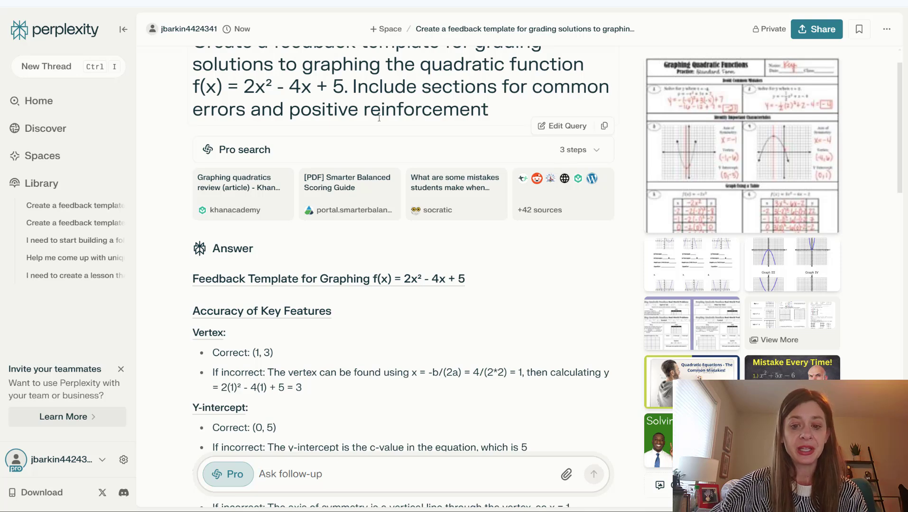
pyautogui.scroll(-3, 318, 317)
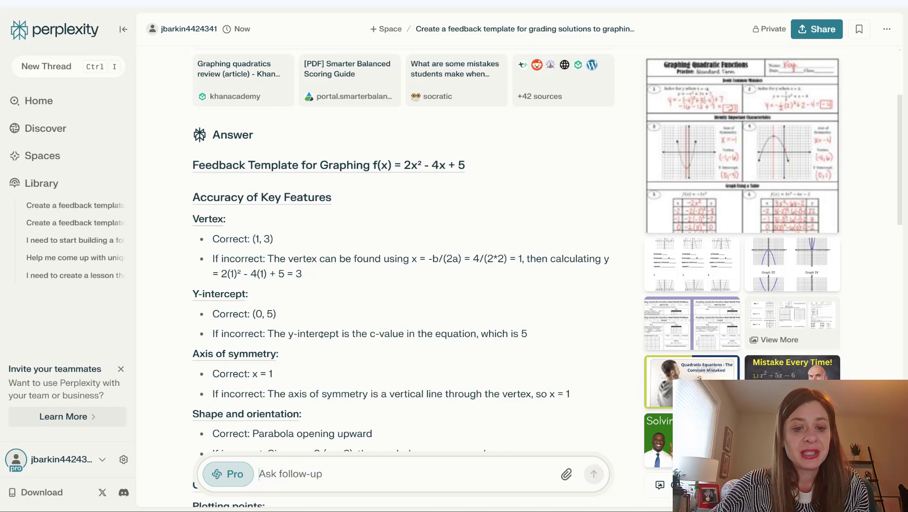
pyautogui.scroll(-3, 311, 327)
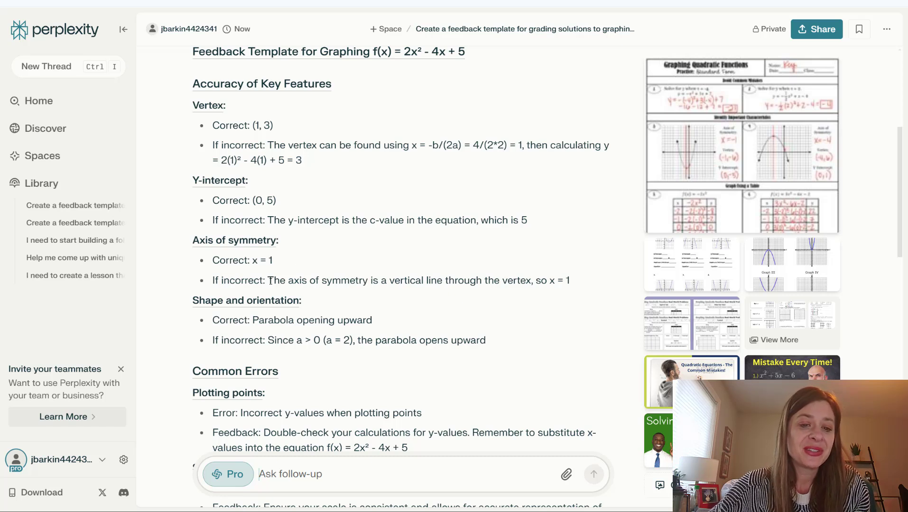
pyautogui.moveTo(270, 281); pyautogui.dragTo(472, 291)
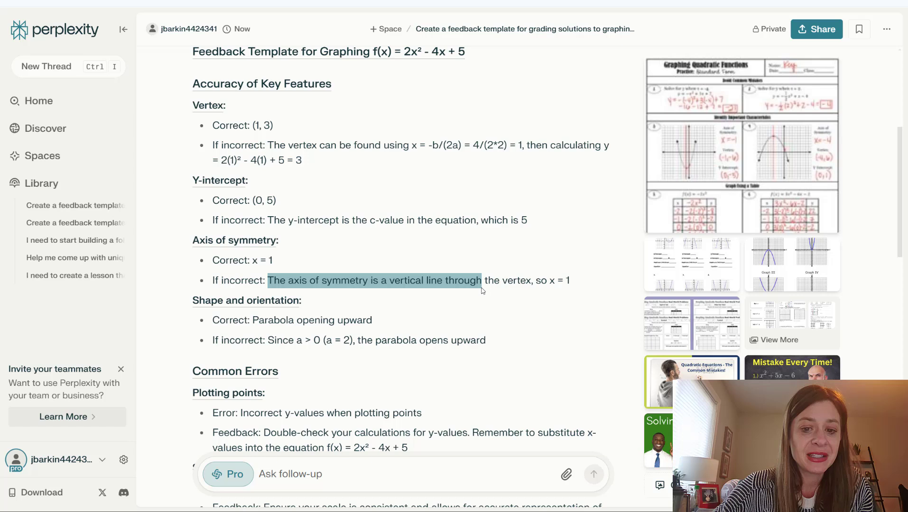
pyautogui.click(437, 291)
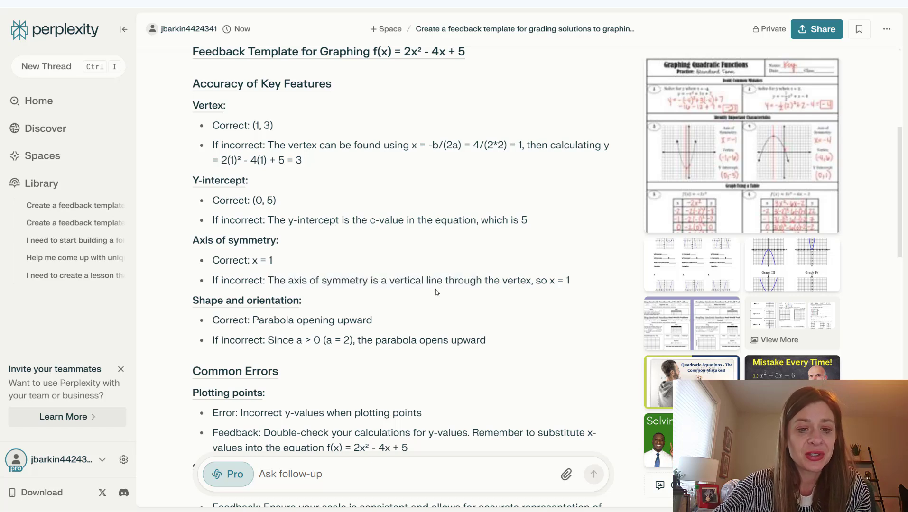
pyautogui.moveTo(545, 283); pyautogui.dragTo(571, 284)
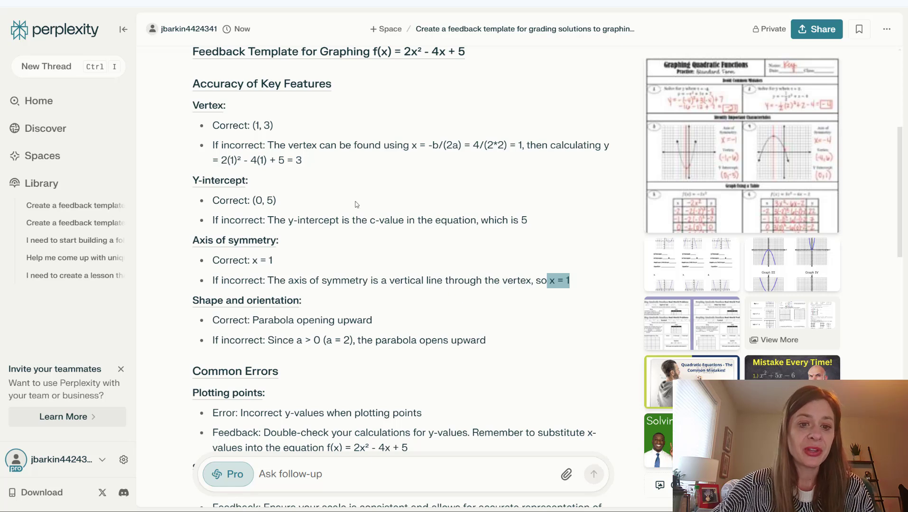
pyautogui.moveTo(274, 220); pyautogui.dragTo(524, 220)
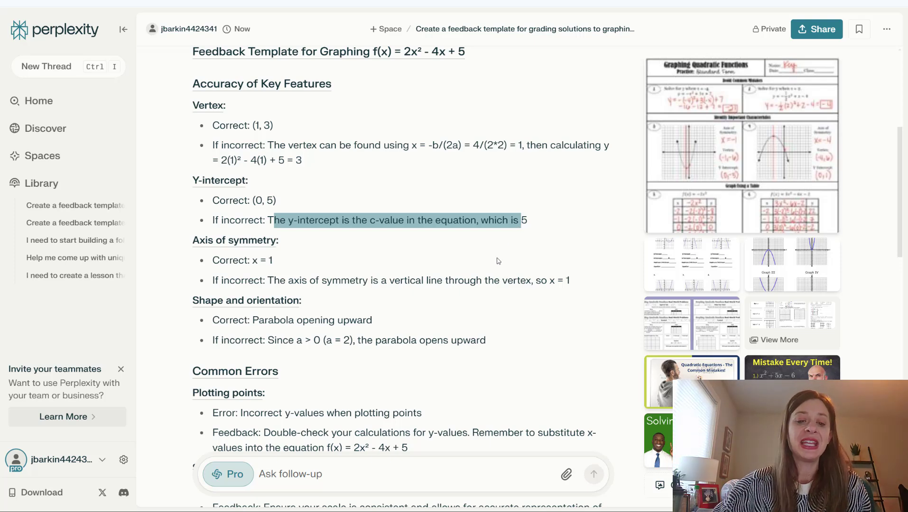
pyautogui.scroll(-5, 497, 272)
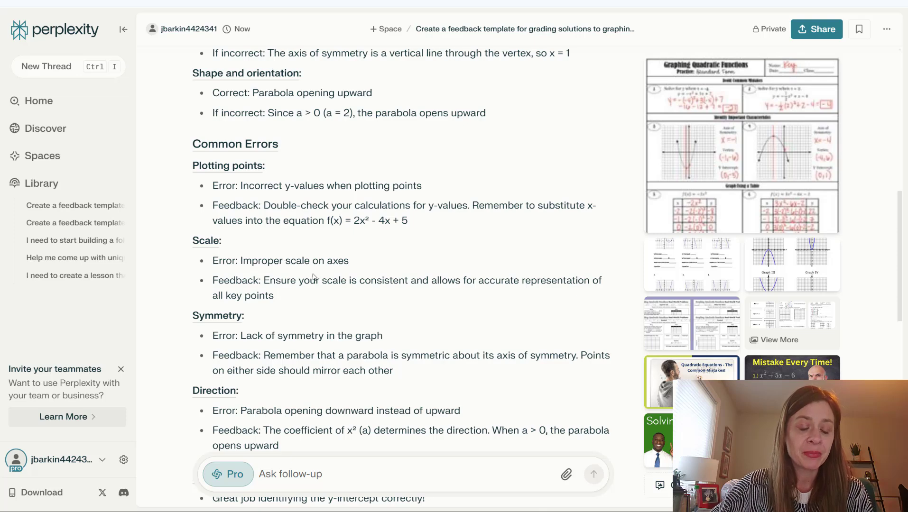
pyautogui.scroll(-2, 273, 296)
pyautogui.scroll(-3, 273, 296)
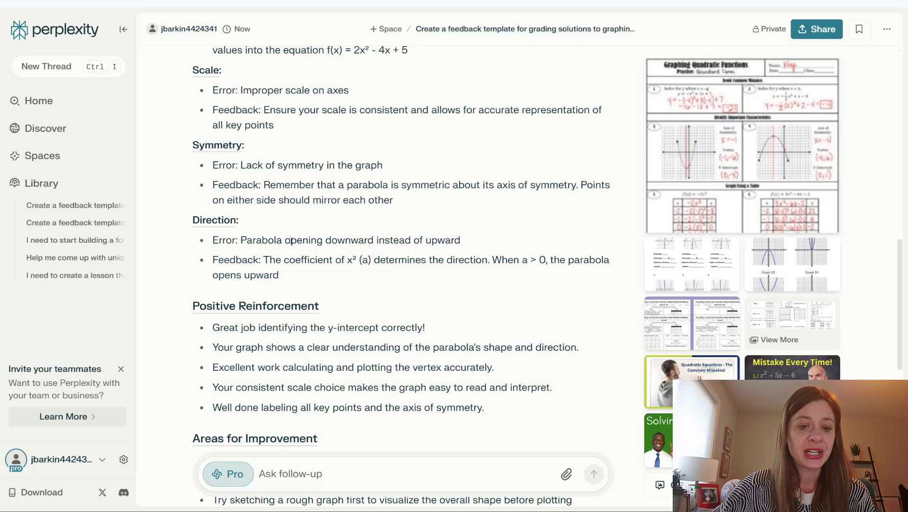
pyautogui.scroll(-2, 294, 237)
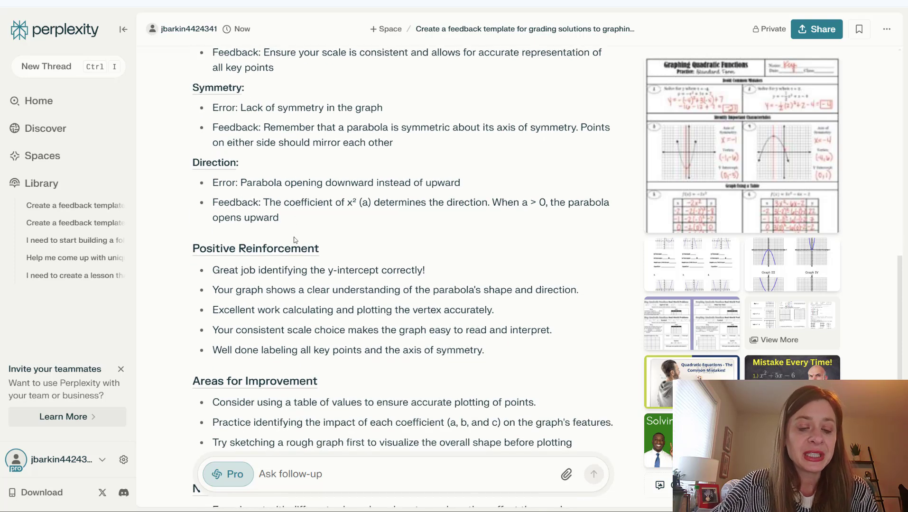
pyautogui.scroll(-1, 296, 227)
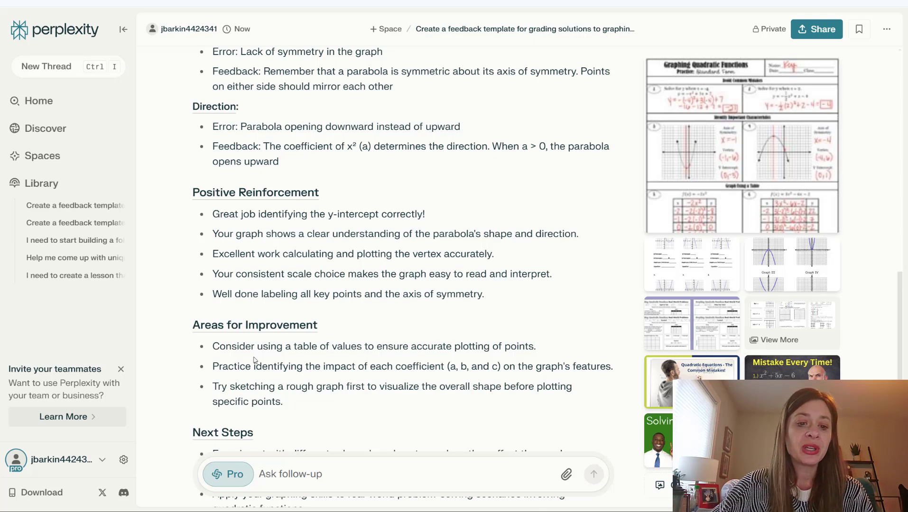
pyautogui.scroll(-1, 253, 358)
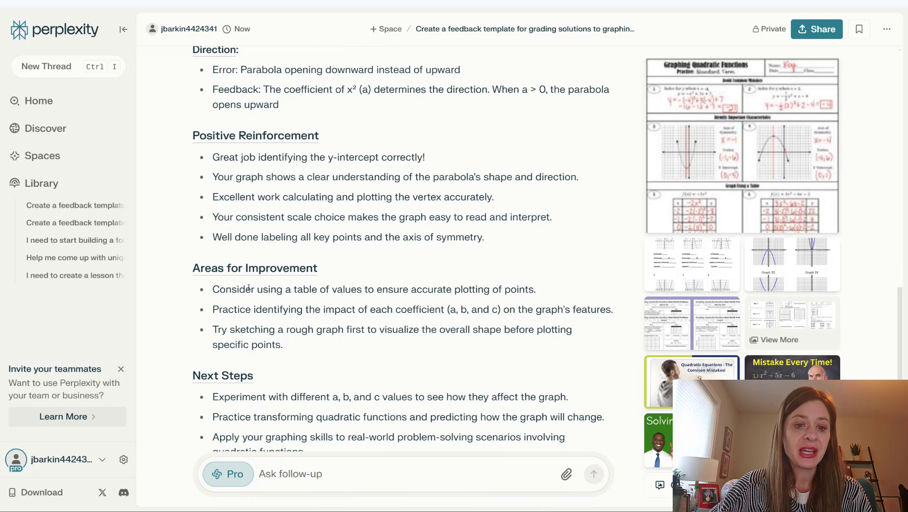
pyautogui.scroll(-1, 261, 311)
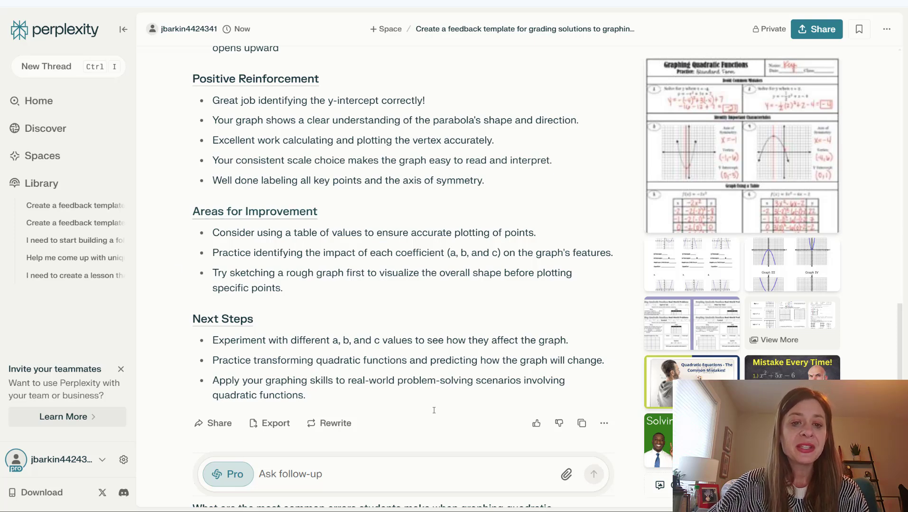
# Ask a follow-up for feedback on a correct vertex but misplaced y-intercept, and read the answer
pyautogui.click(399, 477)
pyautogui.write('Provide feedback for a student who correctly identified the vertex but misplaced the y-intercept when graphing f(x) = 2x² - 4x + 5')
pyautogui.press('Return')
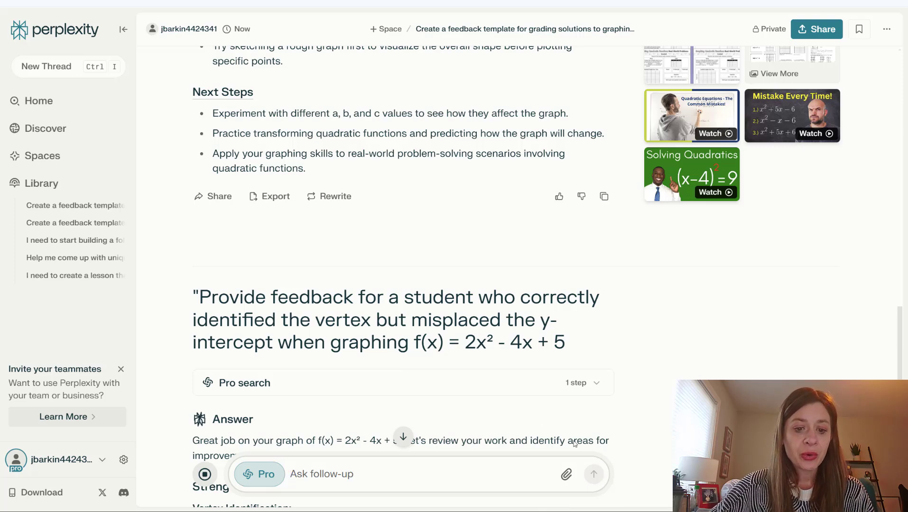
pyautogui.scroll(-6, 381, 255)
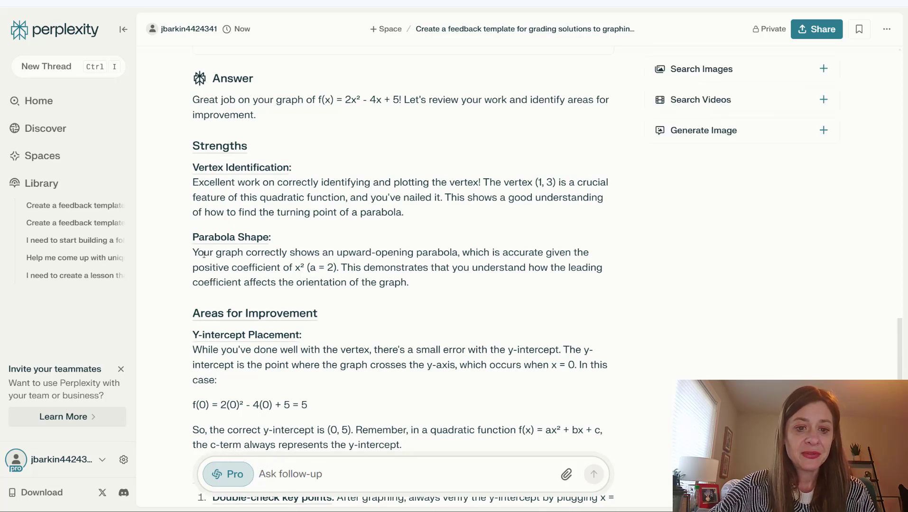
pyautogui.scroll(-1, 268, 279)
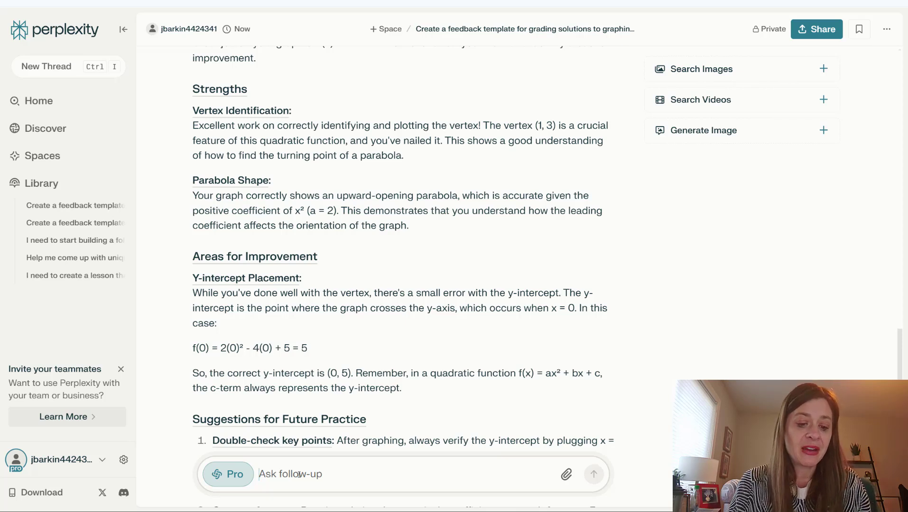
# Send the follow-up 'Shorten up the feedback'
pyautogui.write('Short')
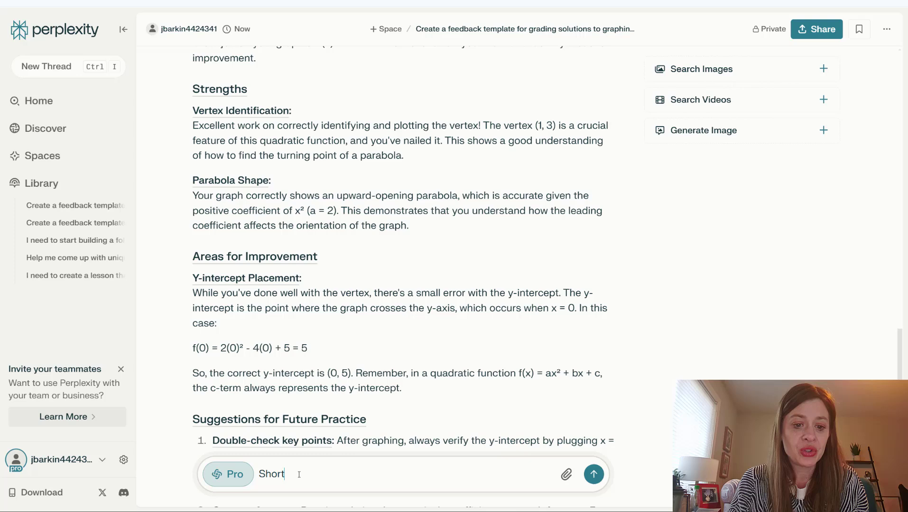
pyautogui.write('en up the feedback')
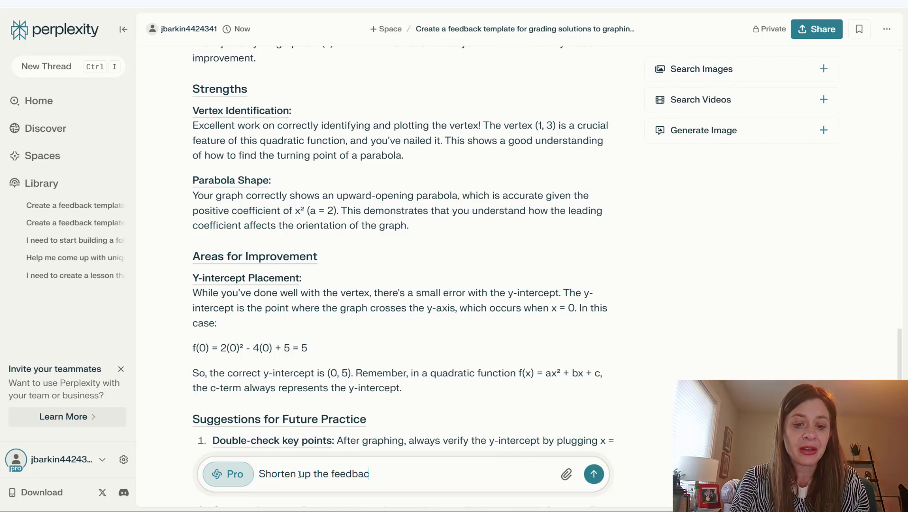
pyautogui.press('Return')
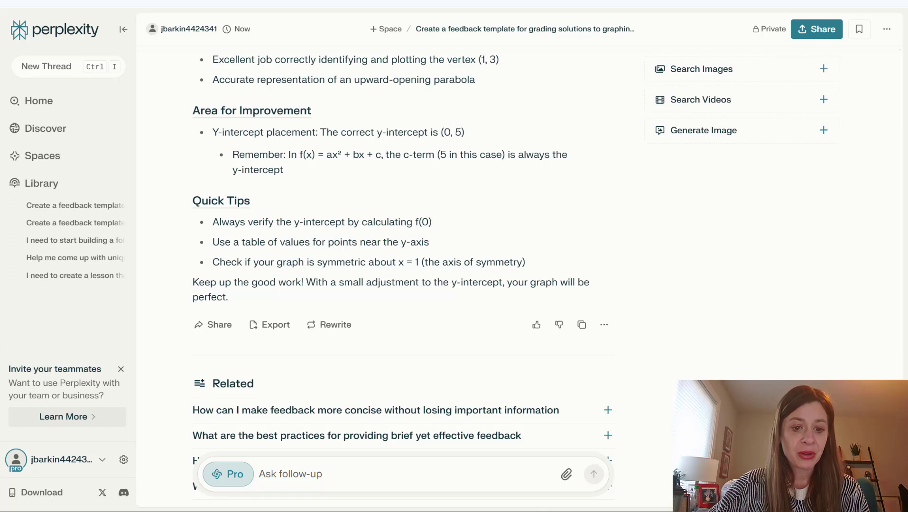
# Submit the grading rubric prompt and review the 40/40/20-point rubric
pyautogui.write('Create a grading rubric for graphing quadratic functions like f(x) = 2x² - 4x + 5, with criteria for identifying key features, accuracy of the graph, and mathematical reasoning."')
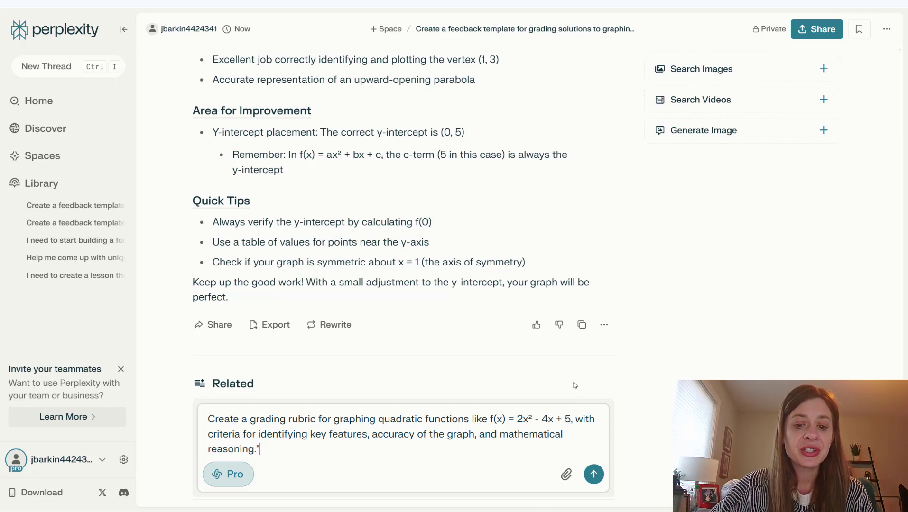
pyautogui.press('Return')
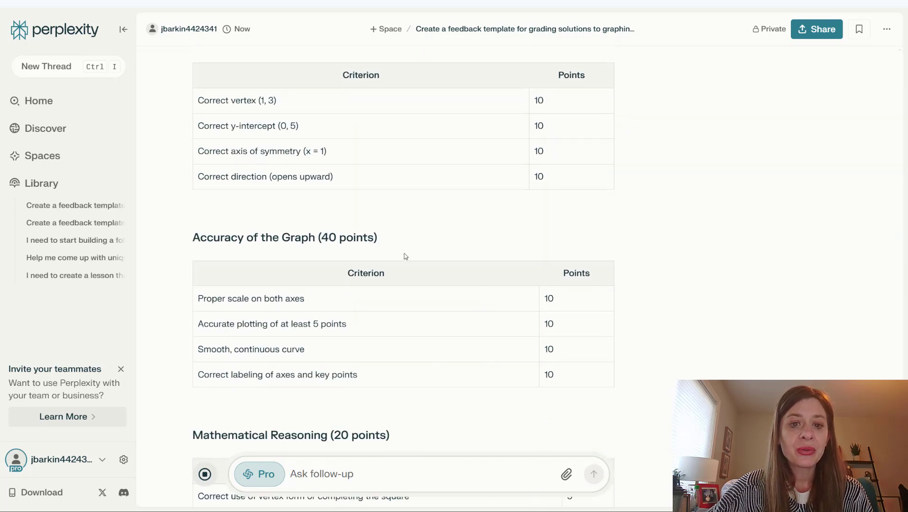
pyautogui.scroll(1, 403, 256)
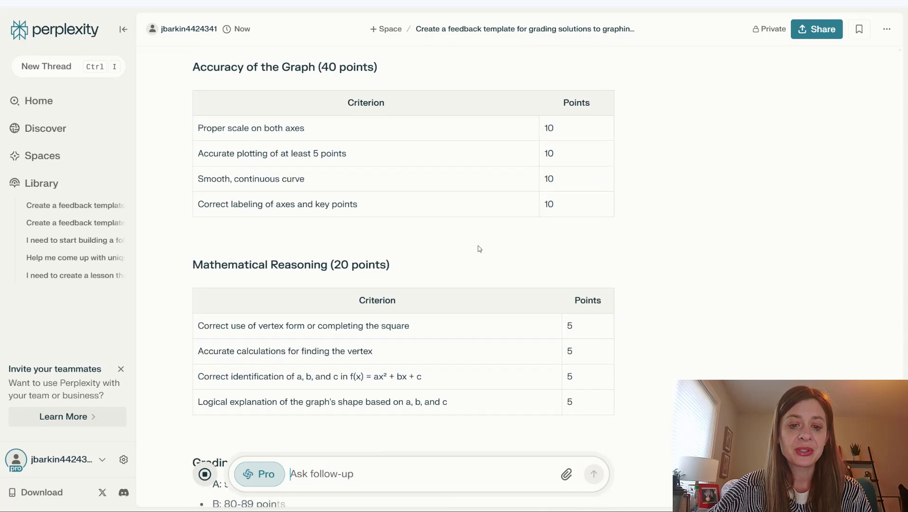
pyautogui.scroll(3, 479, 248)
pyautogui.scroll(2, 479, 248)
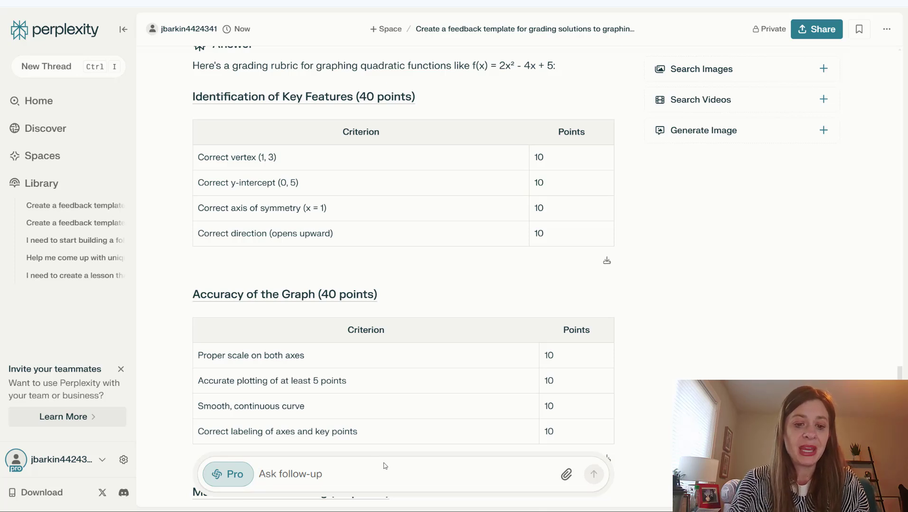
# Send the follow-up 'Make this proficiency based' to convert the rubric
pyautogui.click(362, 472)
pyautogui.write('Mak')
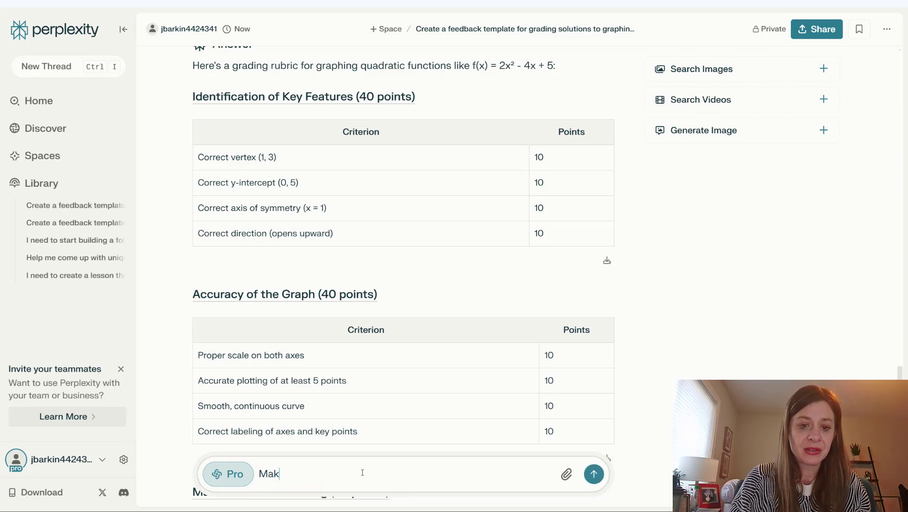
pyautogui.write('e this profess')
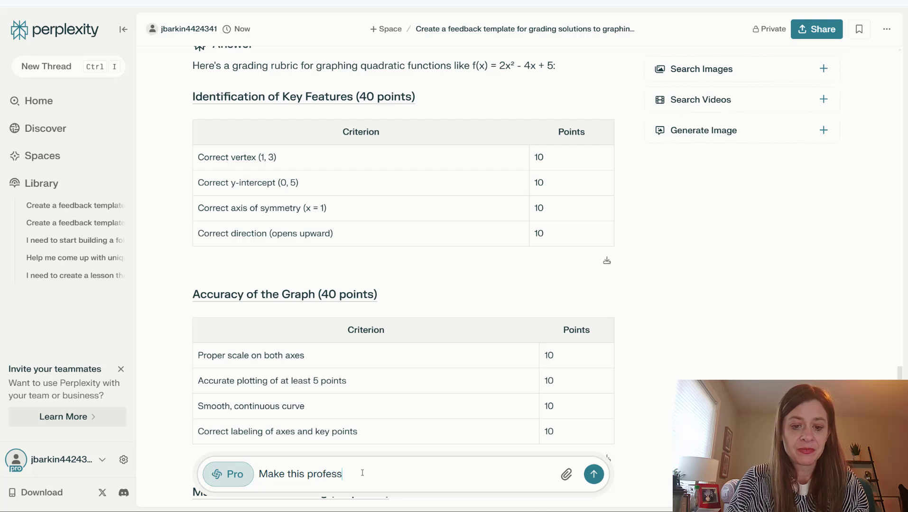
pyautogui.press('BackSpace')
pyautogui.press('BackSpace')
pyautogui.press('BackSpace')
pyautogui.write('i')
pyautogui.write('ciency based')
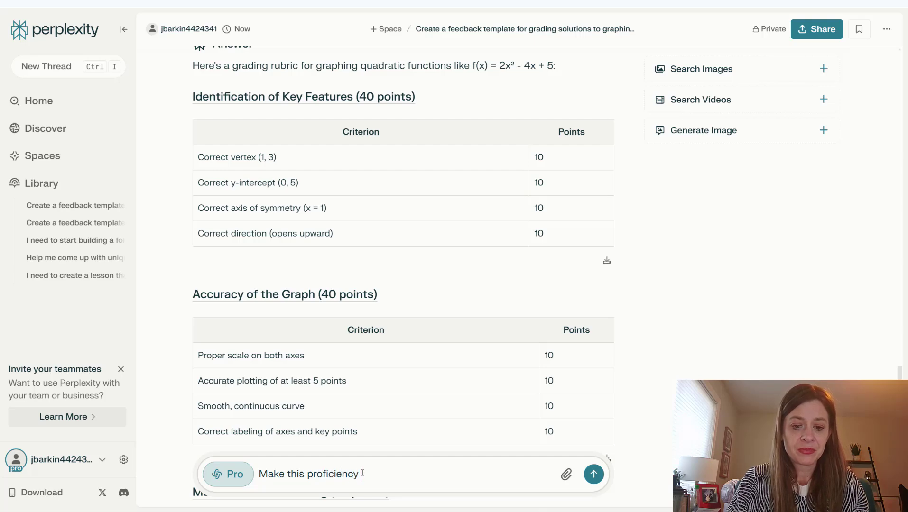
pyautogui.press('Return')
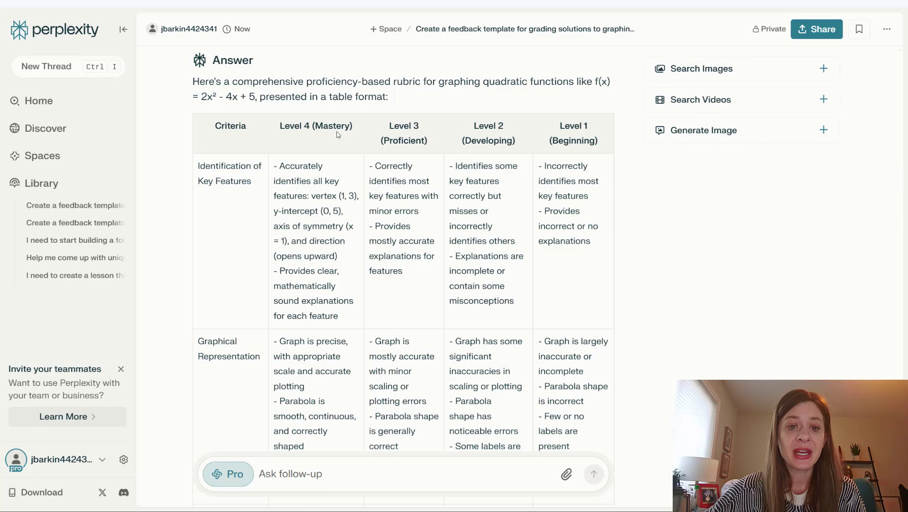
pyautogui.scroll(-1, 506, 231)
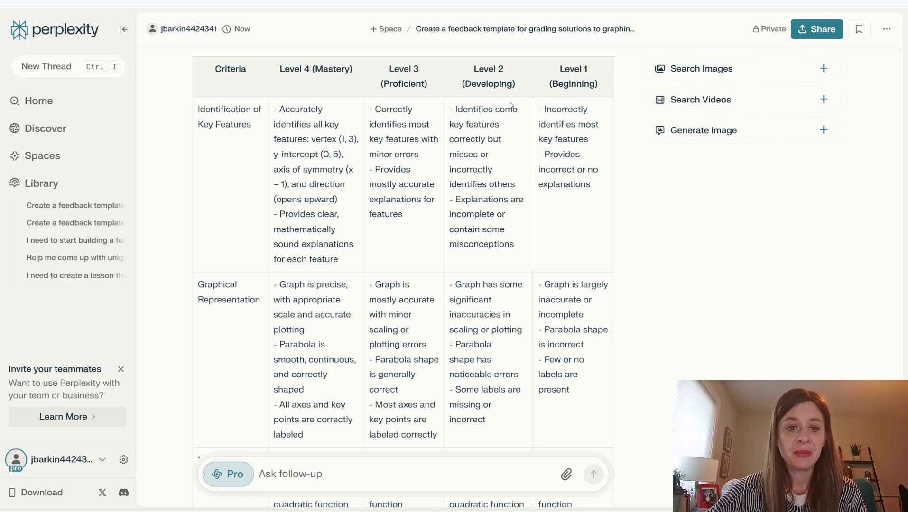
pyautogui.scroll(-5, 510, 107)
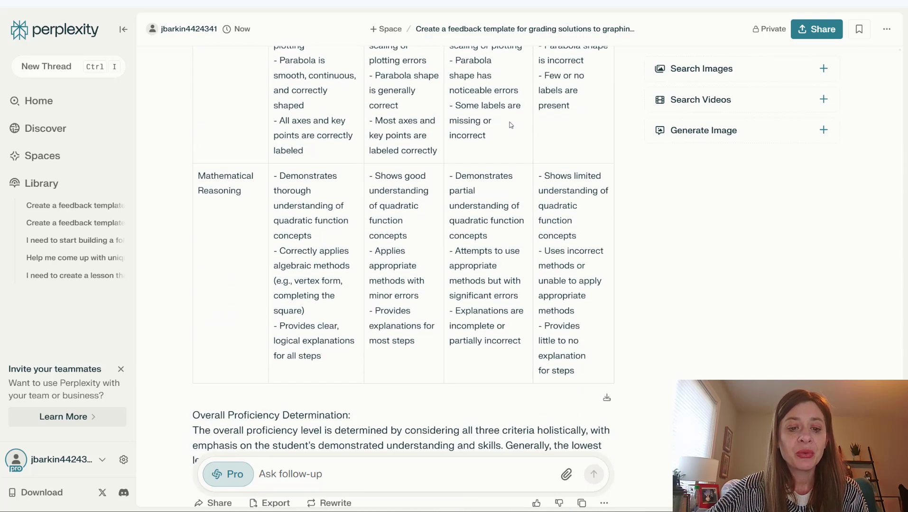
pyautogui.scroll(-1, 510, 125)
pyautogui.scroll(2, 509, 125)
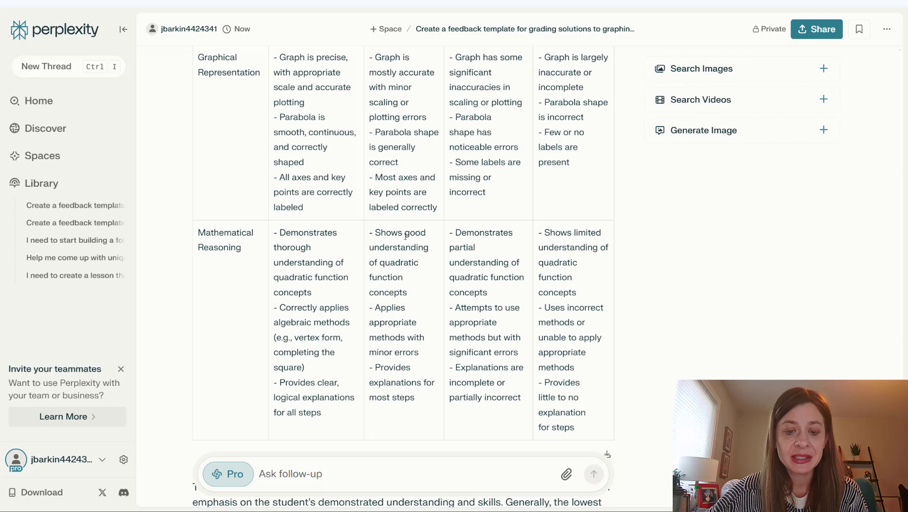
pyautogui.scroll(3, 383, 233)
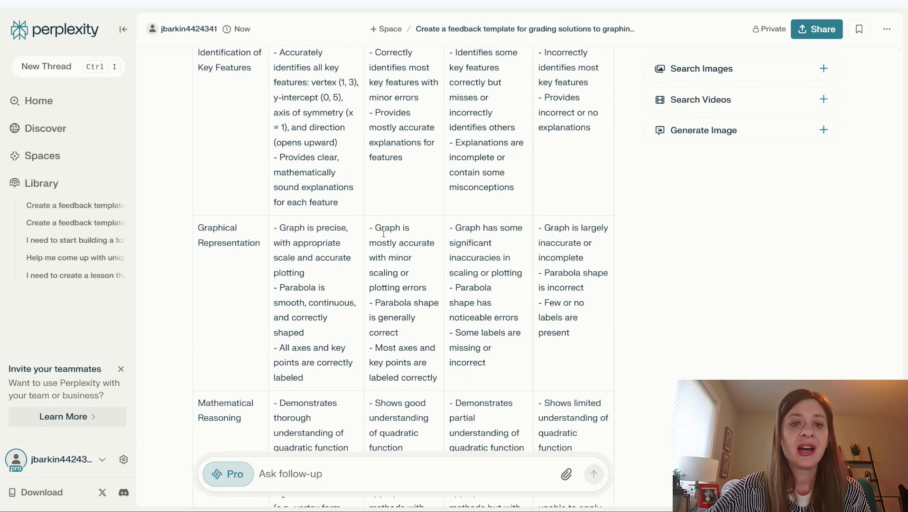
pyautogui.scroll(1, 383, 233)
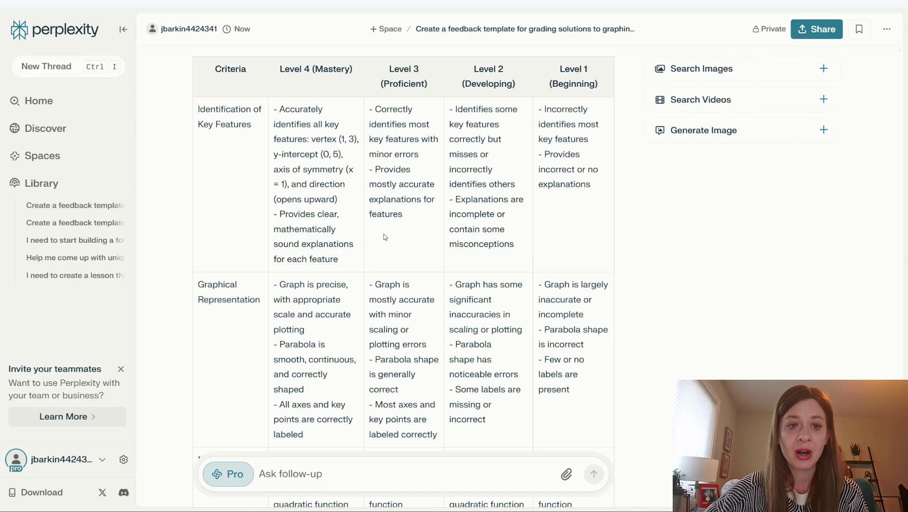
pyautogui.scroll(20, 517, 234)
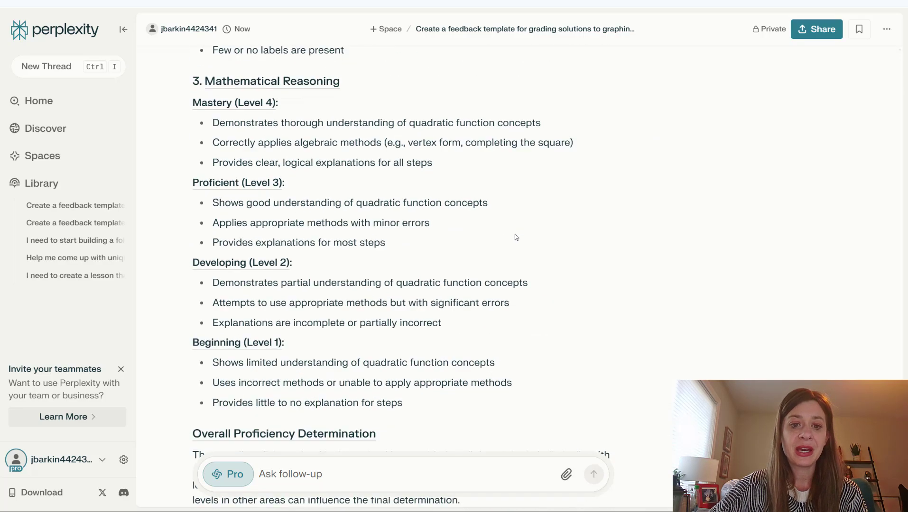
pyautogui.scroll(-20, 448, 227)
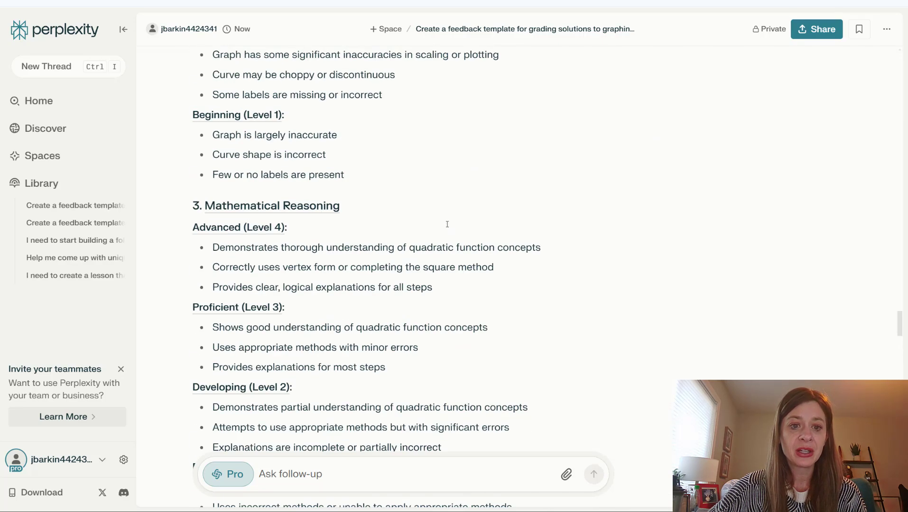
pyautogui.scroll(20, 404, 204)
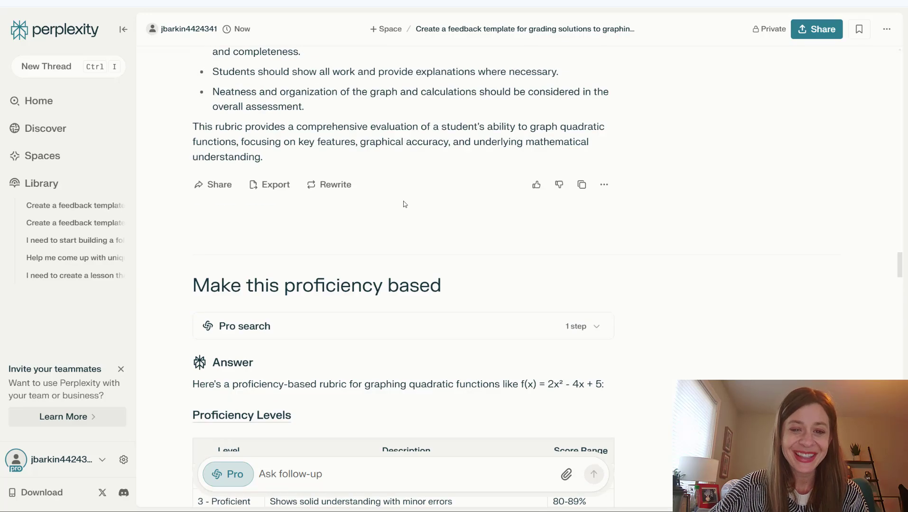
pyautogui.scroll(20, 404, 204)
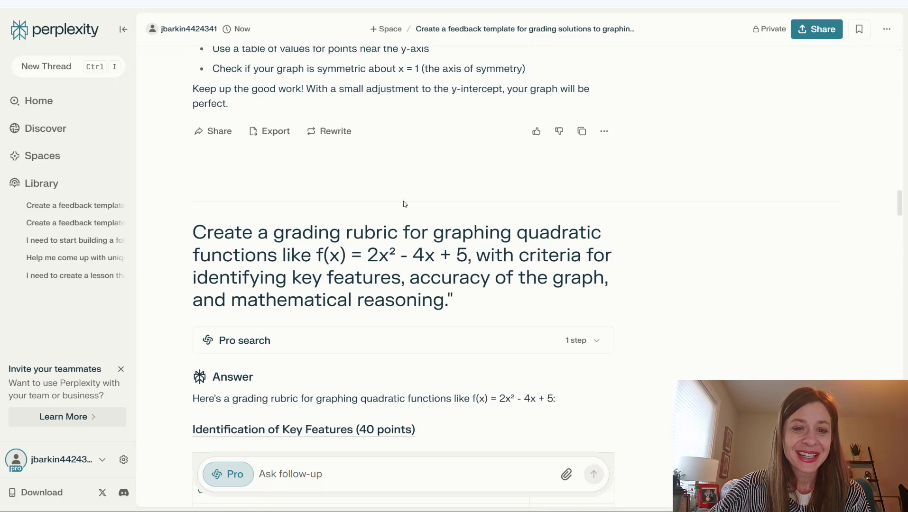
pyautogui.scroll(2, 404, 204)
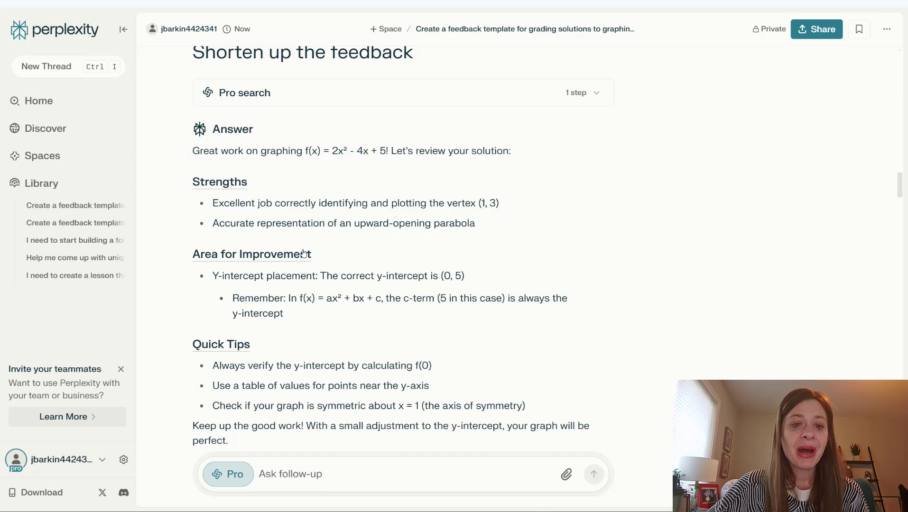